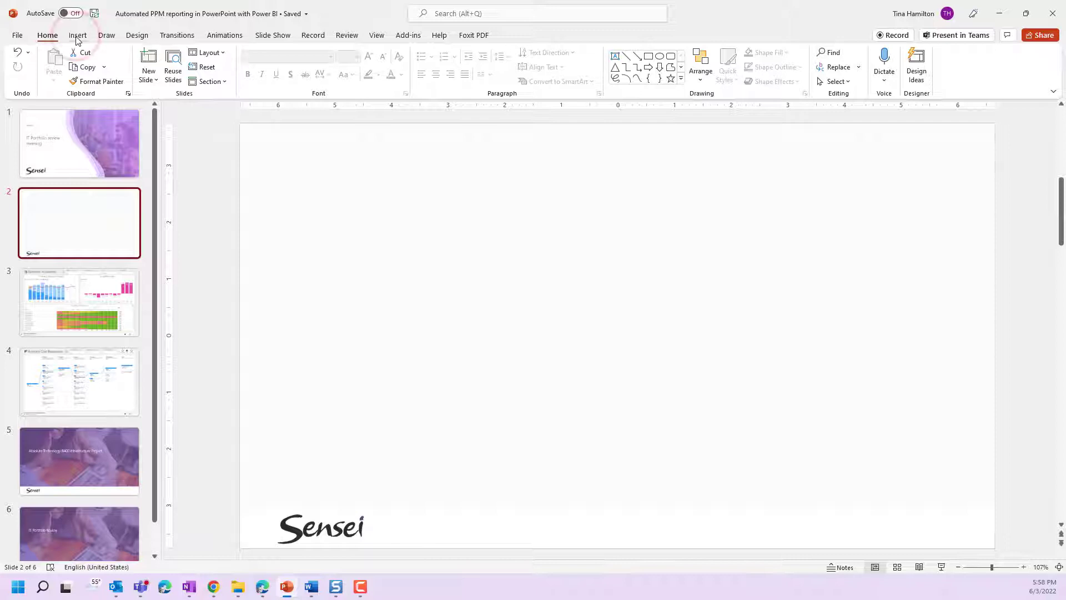
- Reach the Office add-in store from Insert > My Add-ins > See All
click(78, 35)
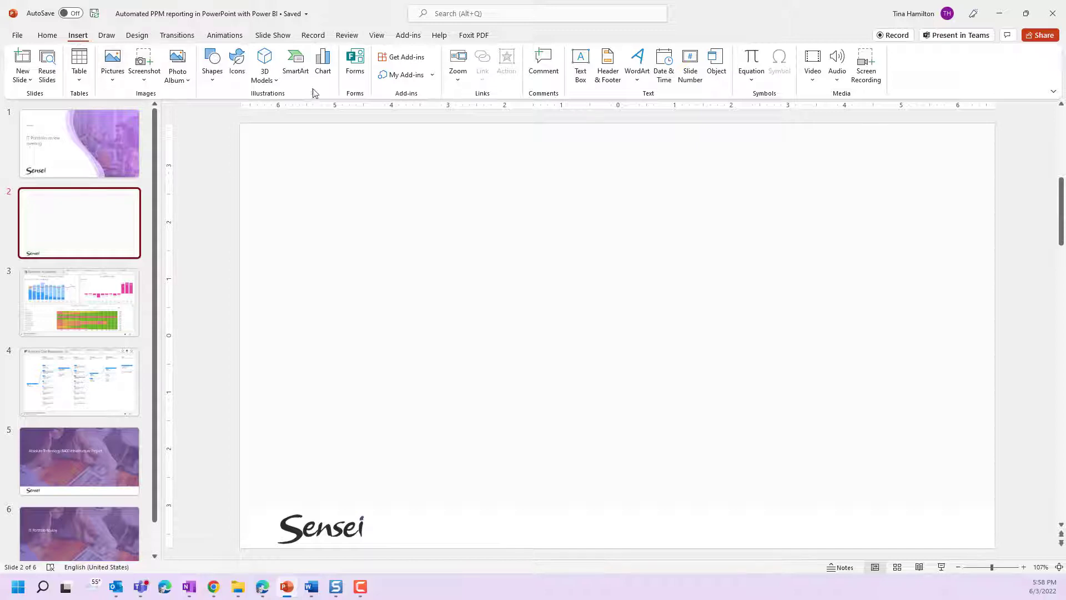
click(407, 75)
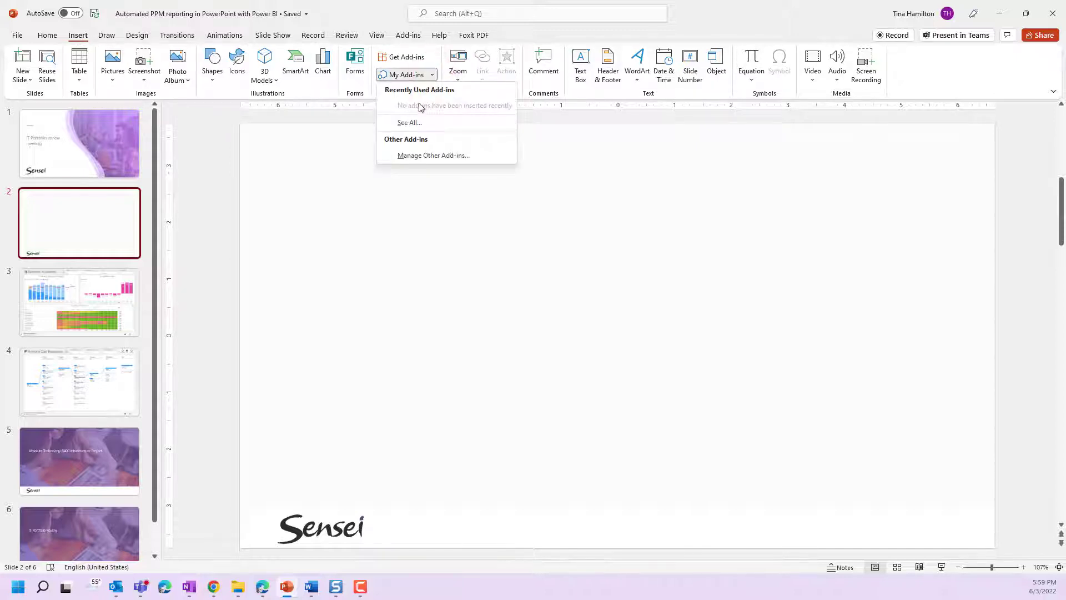
click(409, 122)
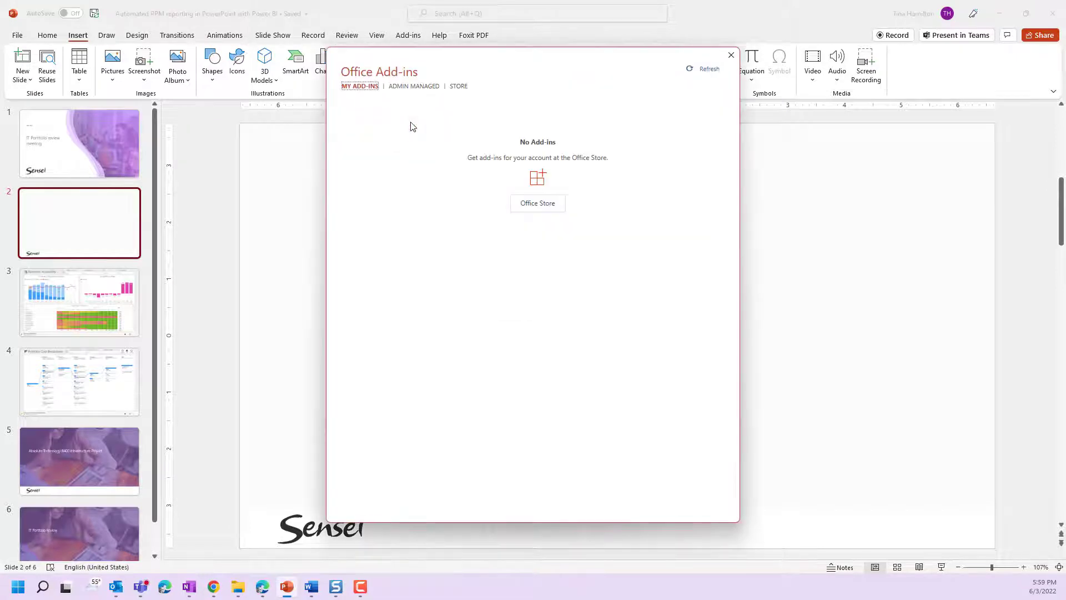
click(458, 86)
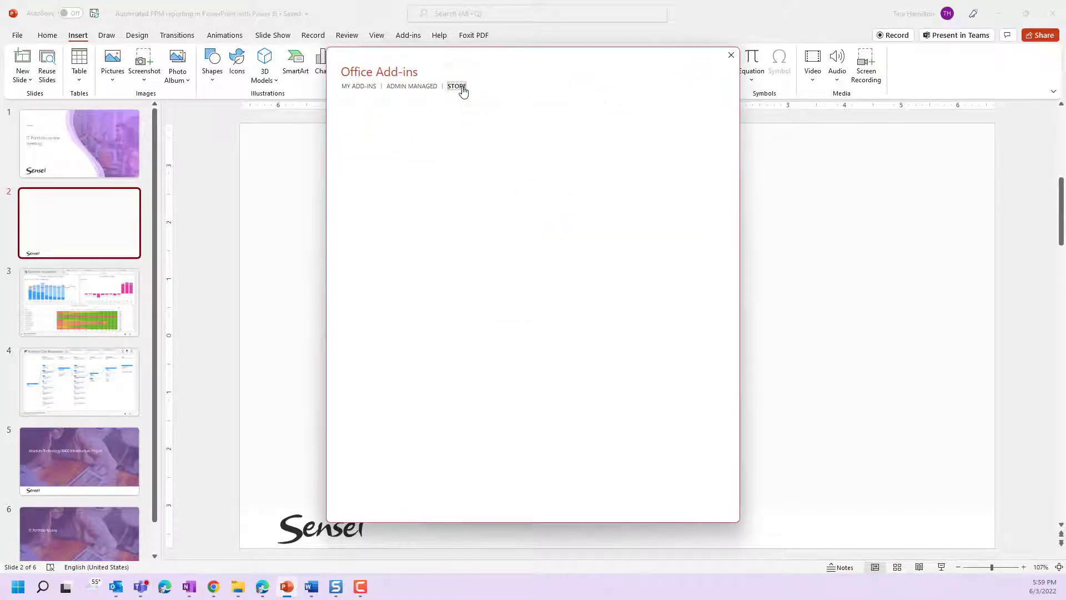
- Search the store for 'Power BI', add the Microsoft Power BI add-in and accept its license
click(380, 133)
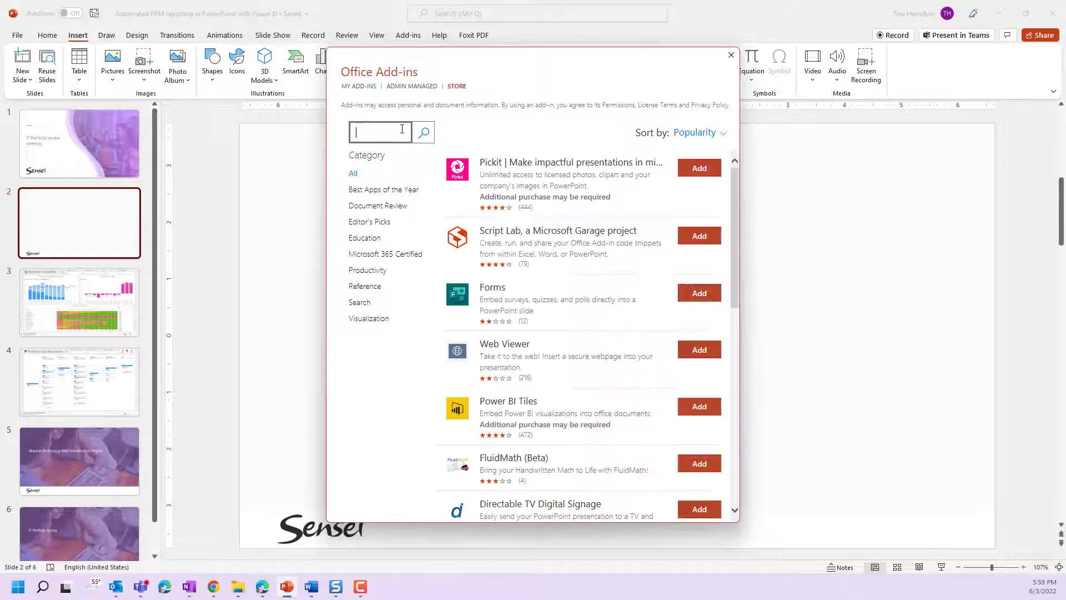
text(Power BI)
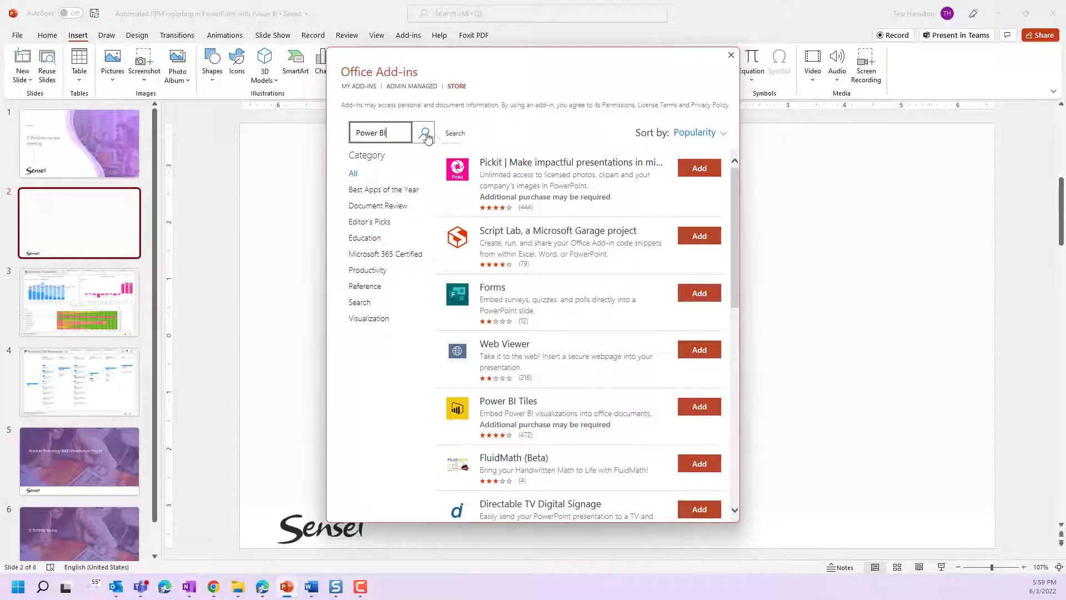
click(424, 133)
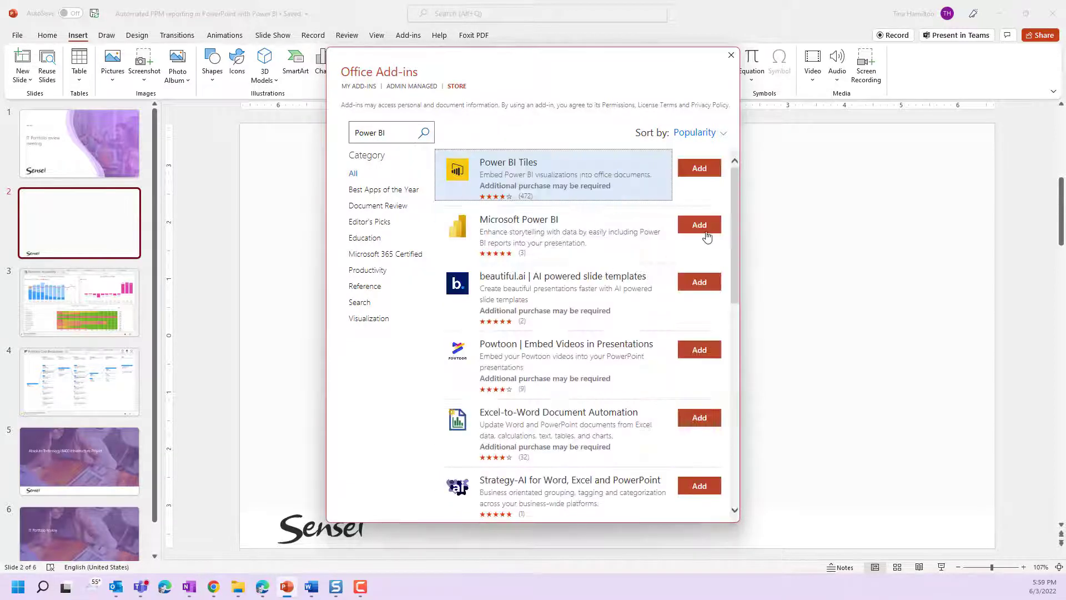
click(699, 226)
click(639, 257)
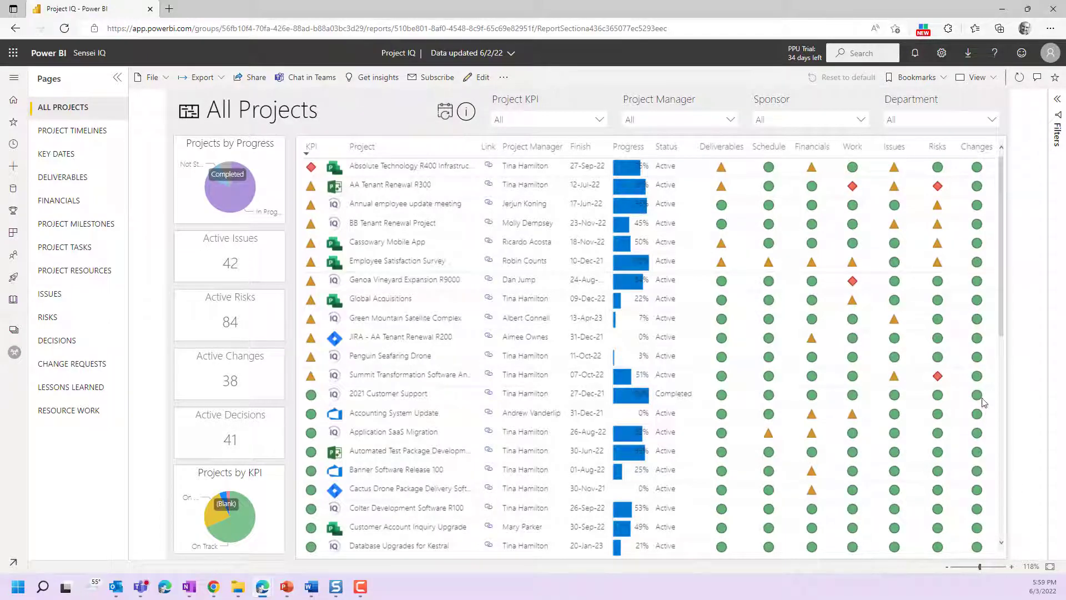
- Filter the All Projects report to the IT department via the Department slicer
mouse_move(989, 121)
mouse_move(942, 119)
click(992, 122)
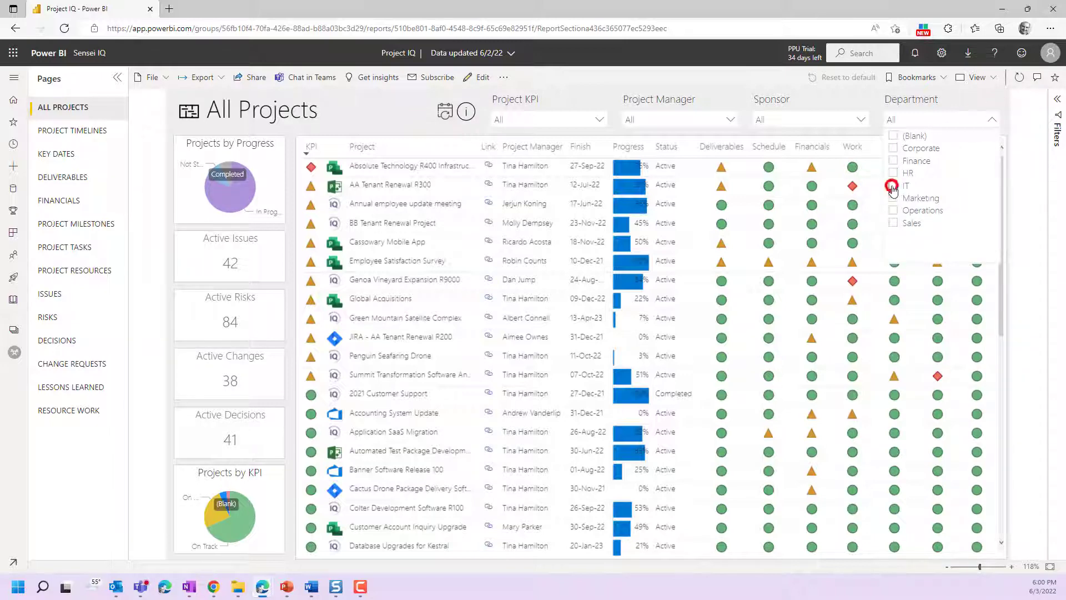
click(905, 185)
click(993, 120)
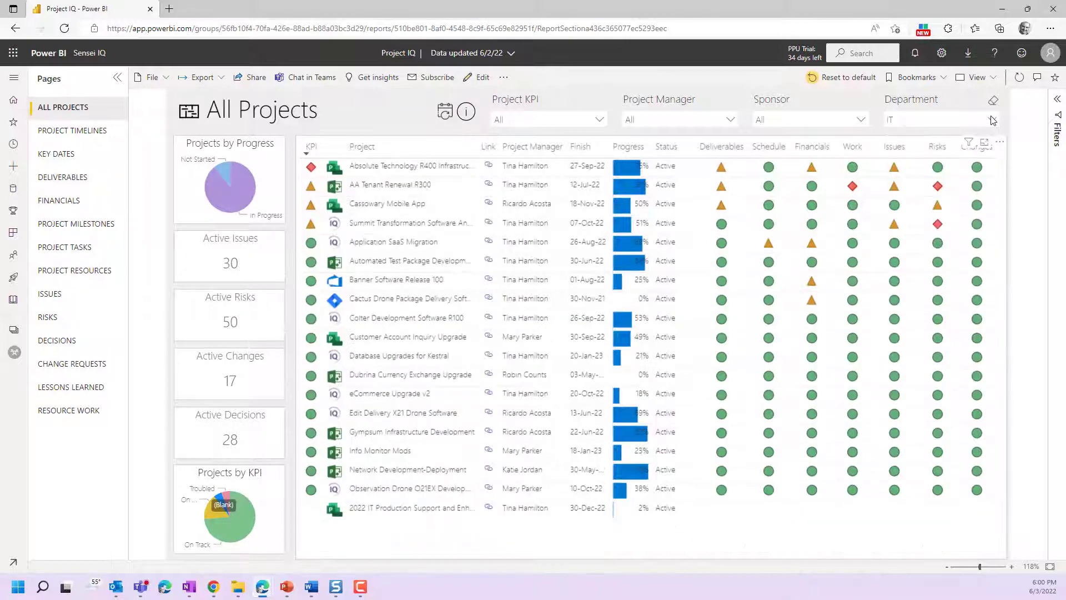
- Choose Export > PowerPoint > Embed live data for the filtered report
click(196, 77)
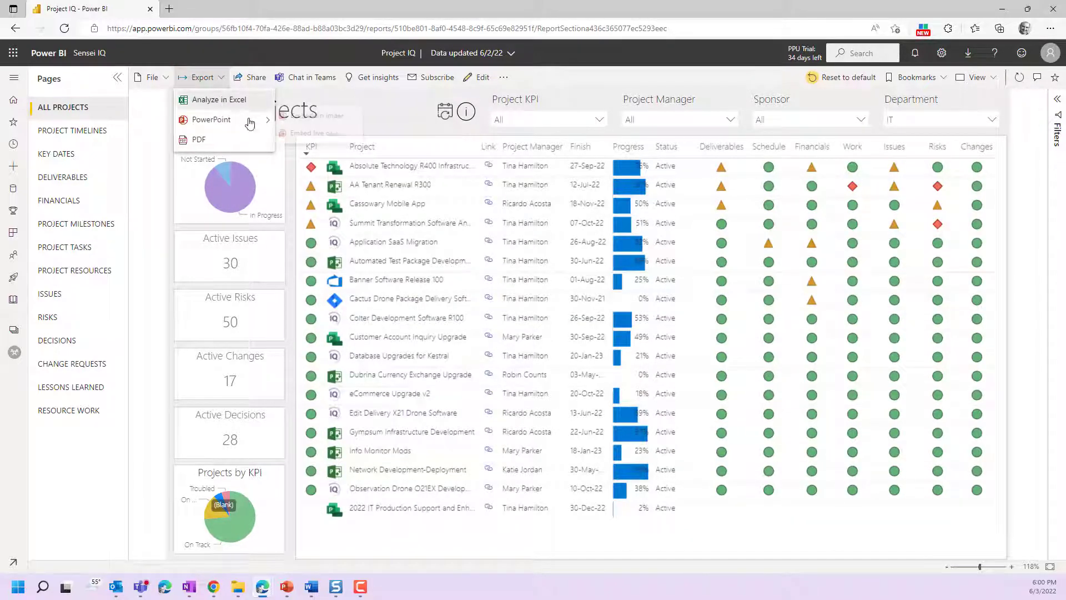
mouse_move(212, 119)
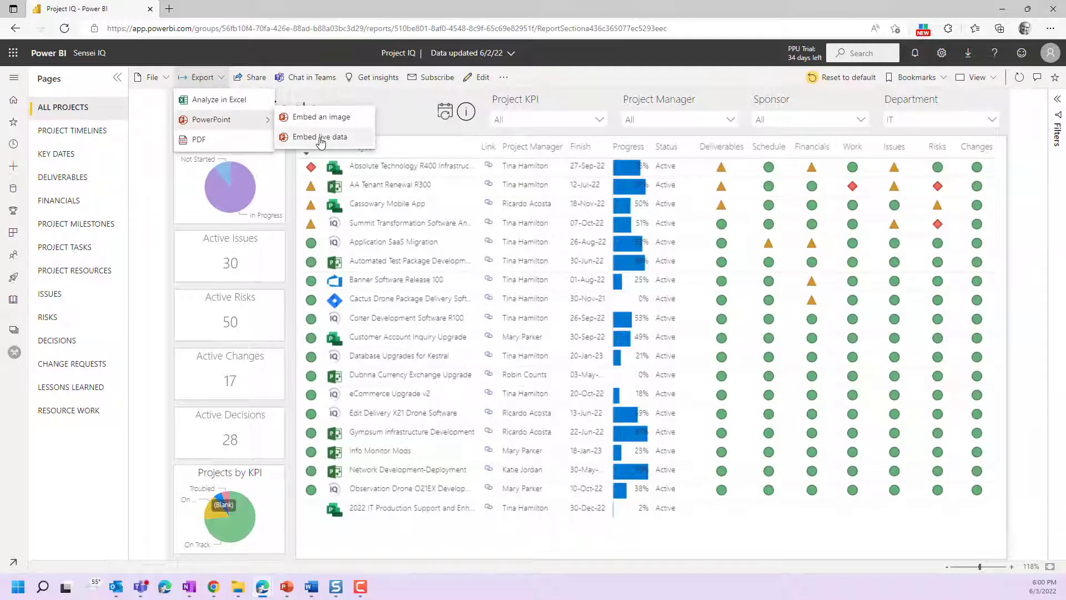
click(320, 136)
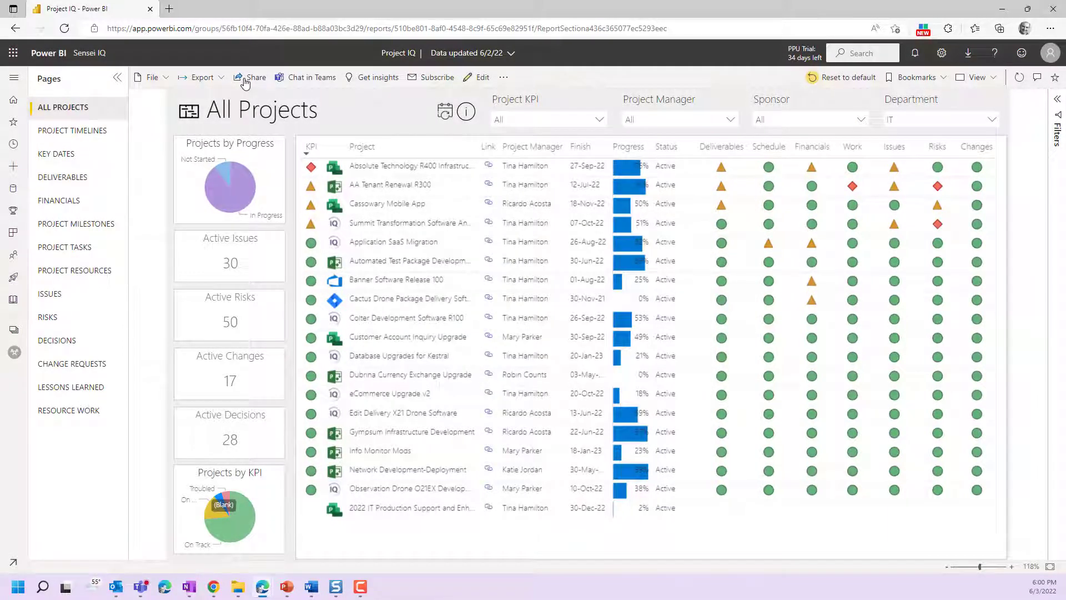
- Share the report page to PowerPoint and copy its live-embed link
click(246, 80)
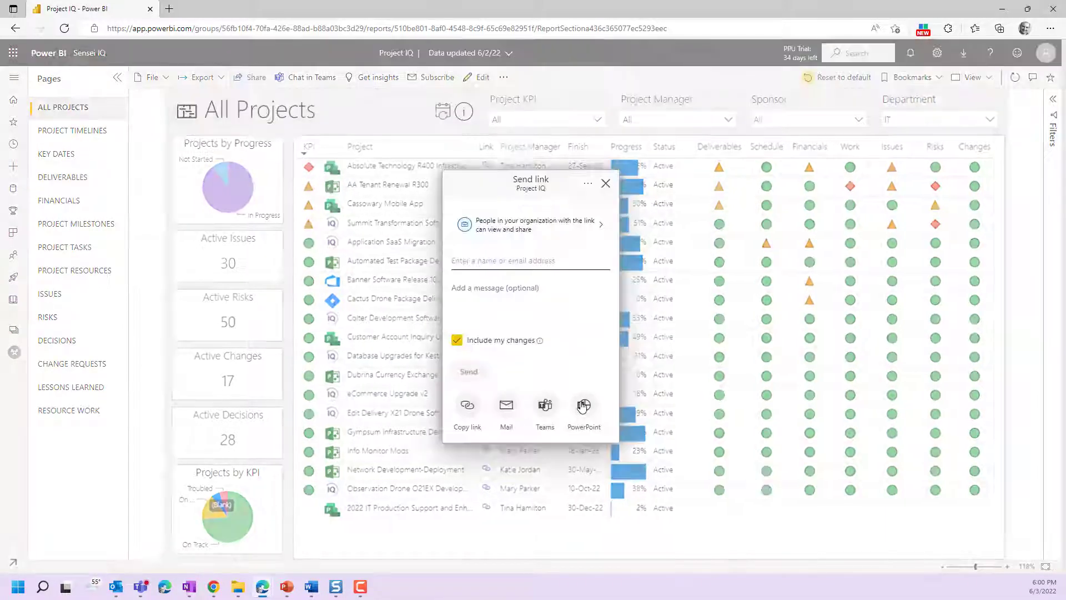
click(585, 405)
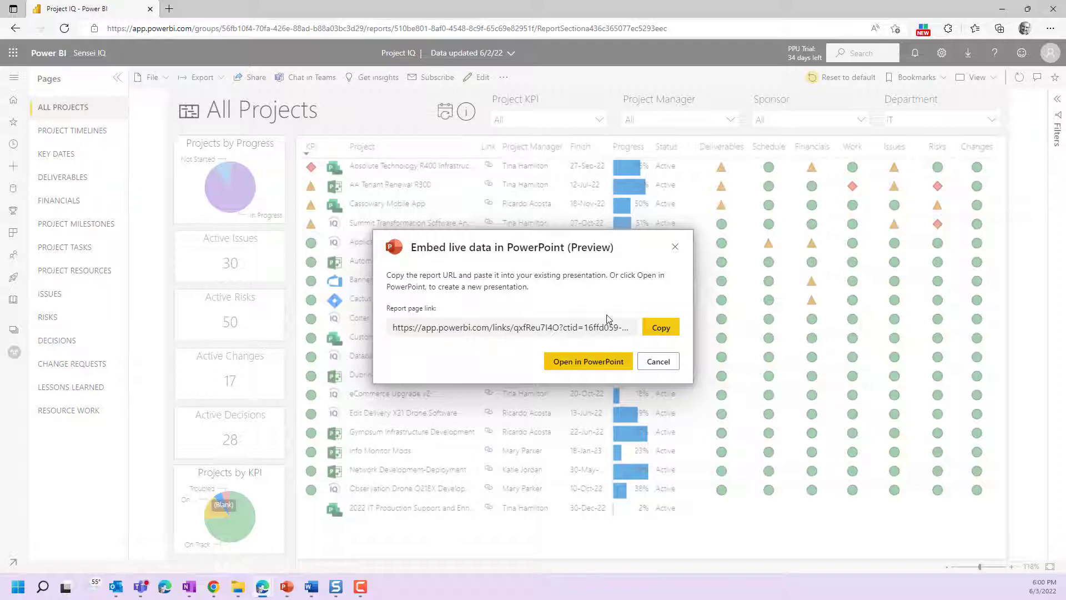
click(671, 329)
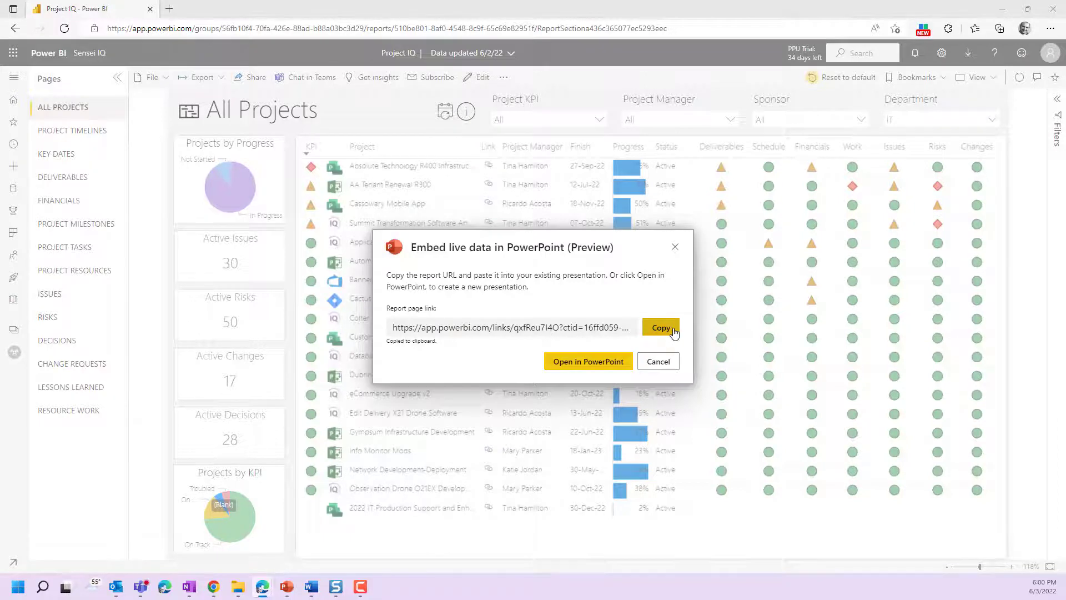
- Paste the copied report URL into the add-in and insert the live report on slide 2
click(528, 439)
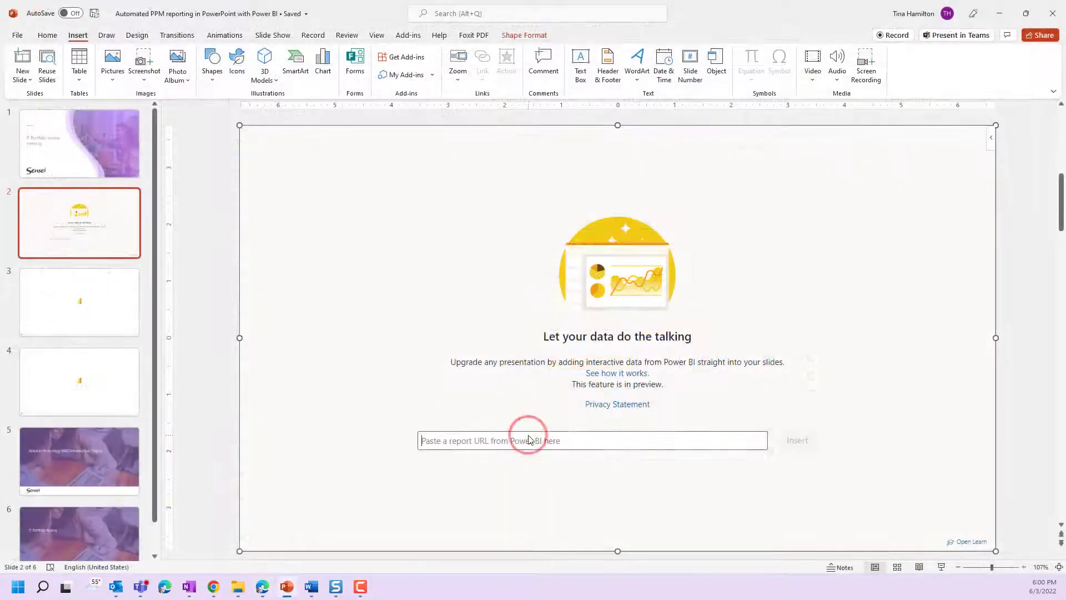
key(ctrl+v)
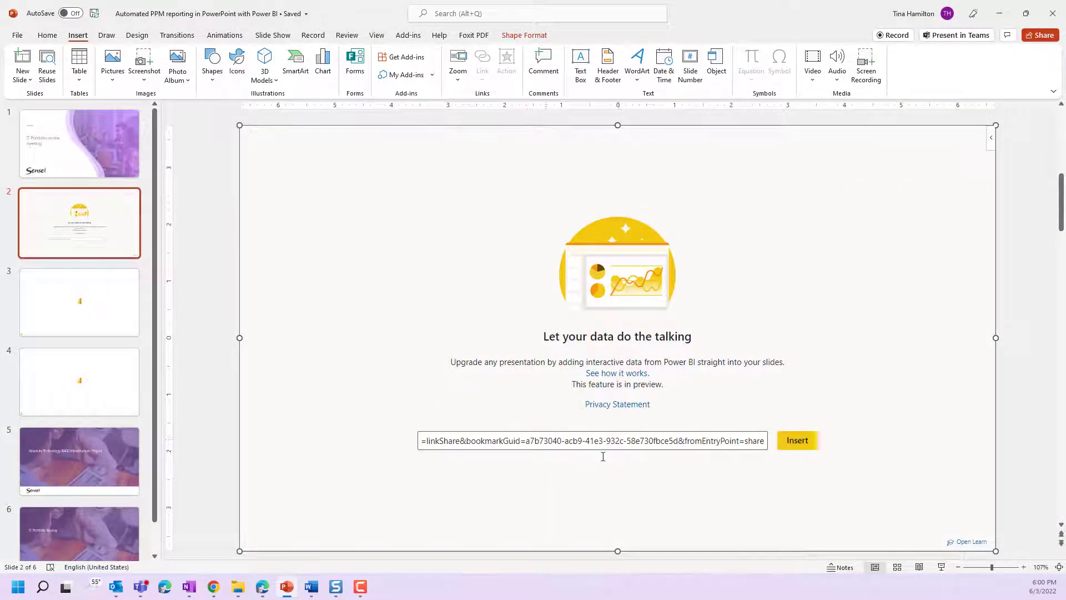
click(797, 441)
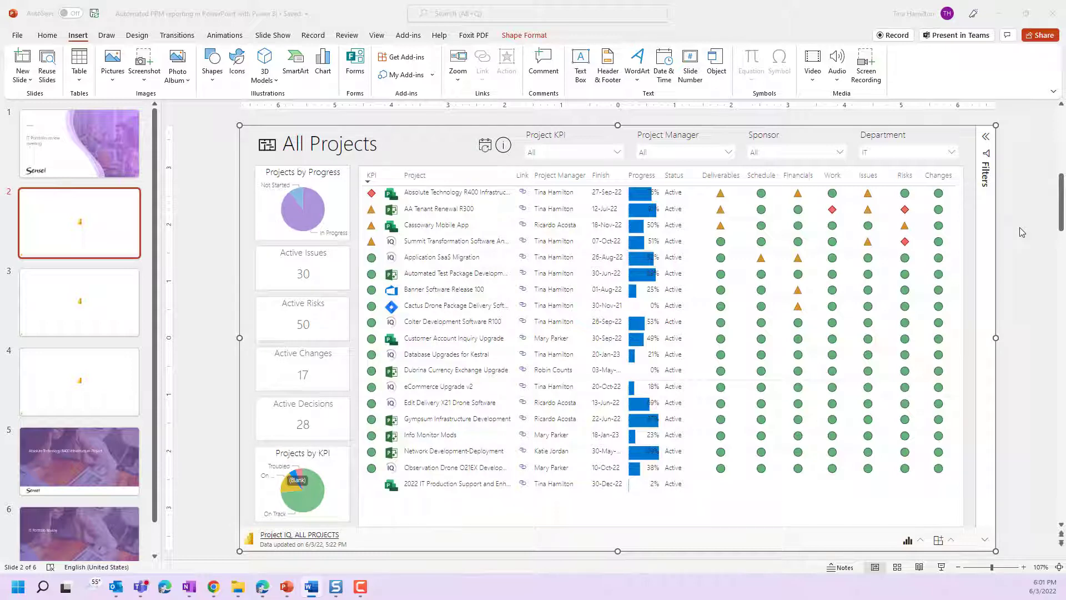
- Drill through from the first project row to its PROJECT STATUS page in the embedded report
click(501, 197)
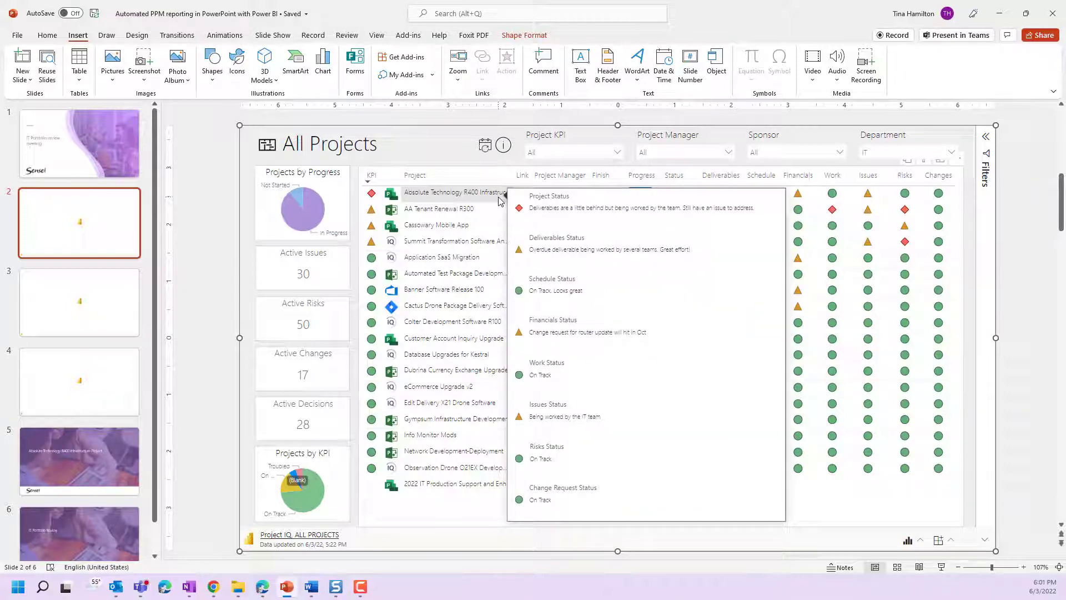
right_click(500, 197)
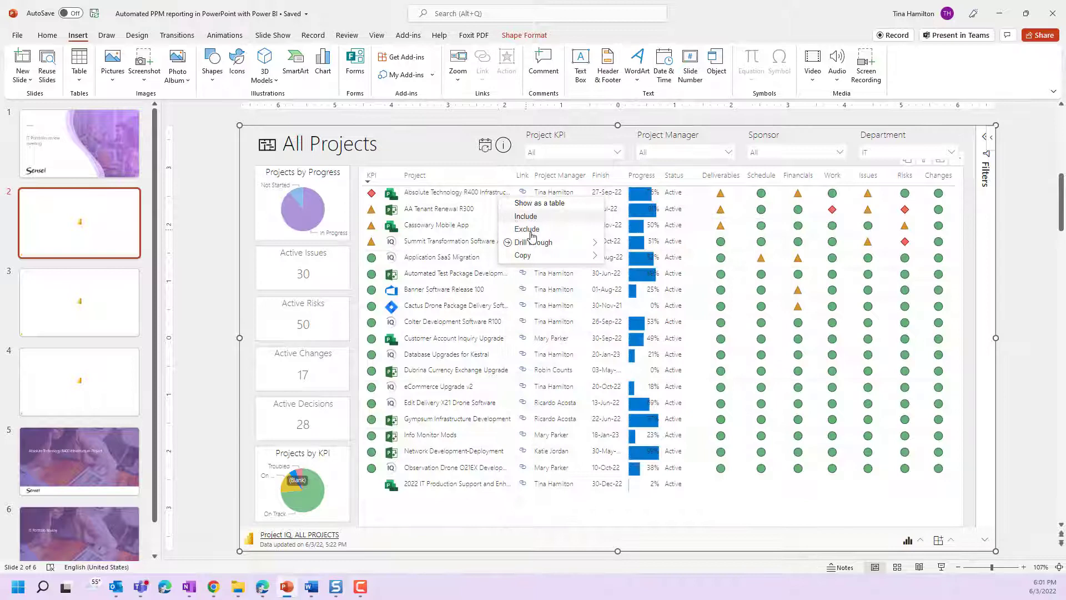
mouse_move(533, 241)
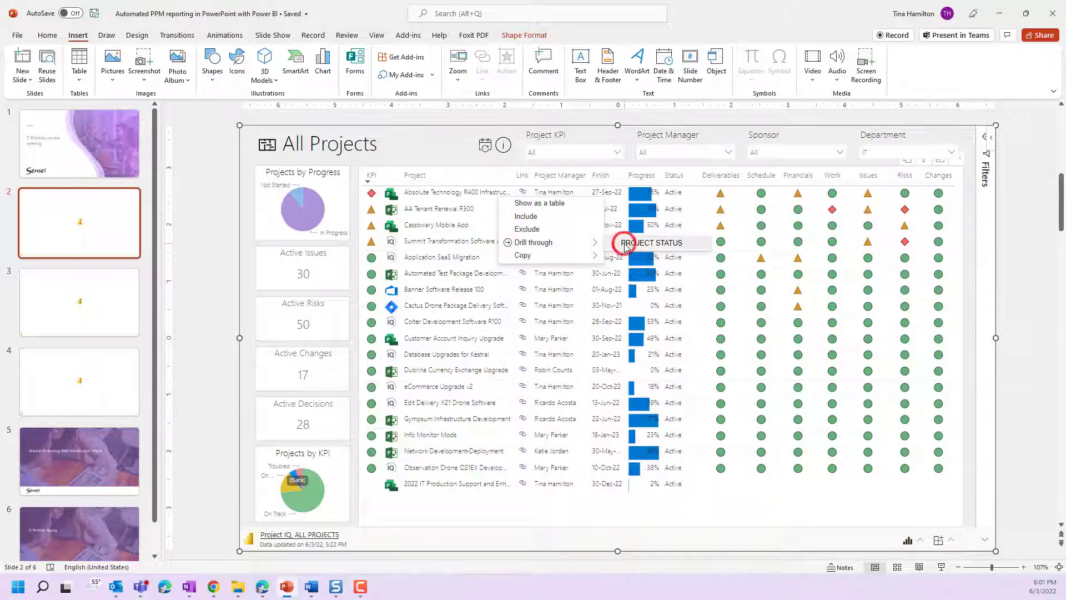
click(651, 243)
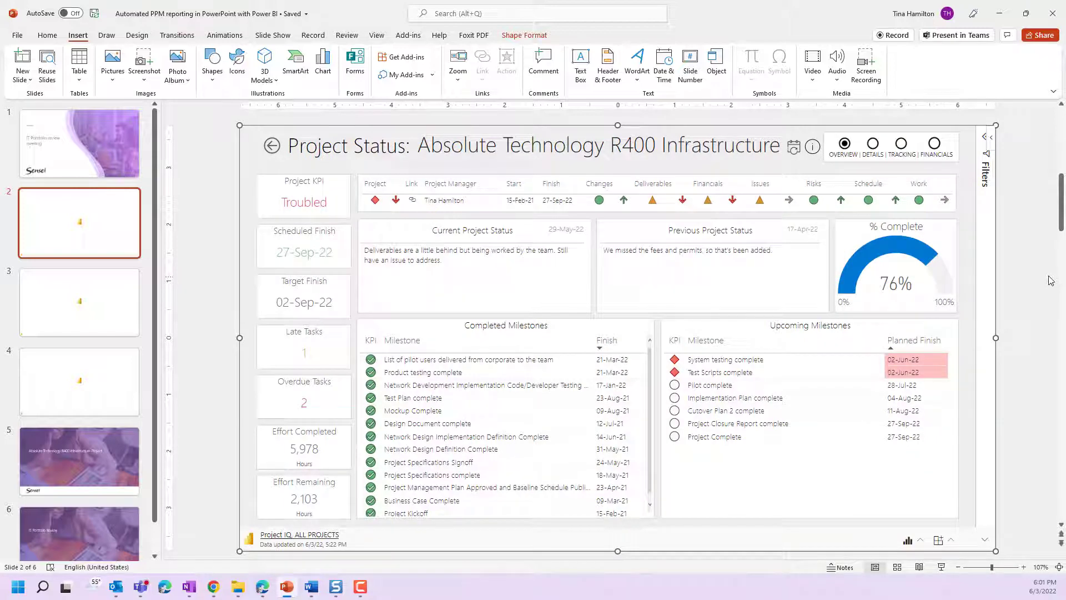
- Switch the project status view through Details, Tracking and Financials pages
click(873, 145)
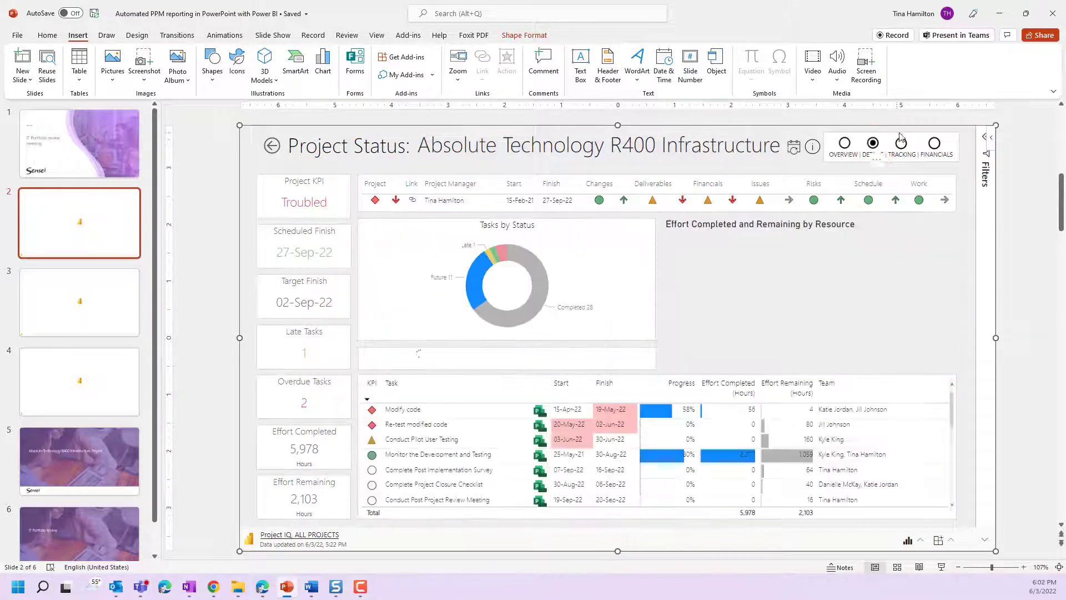
click(901, 144)
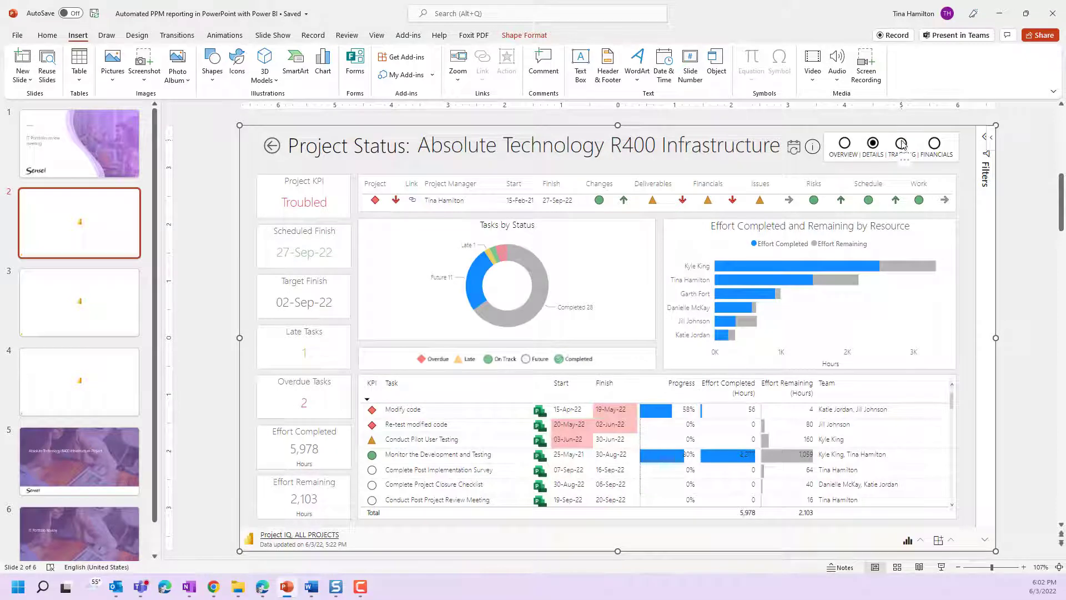
click(934, 144)
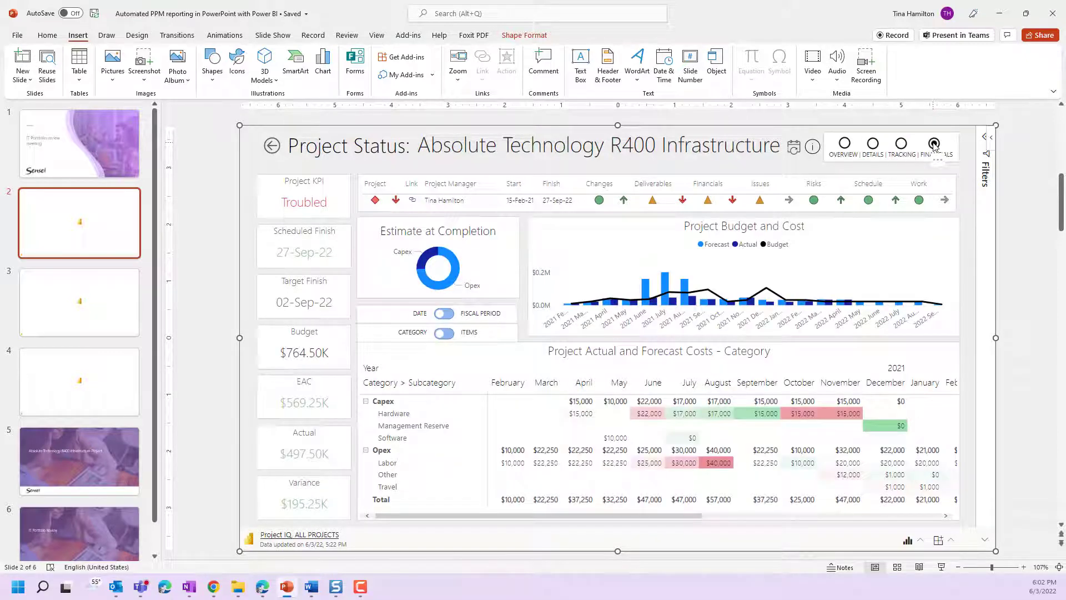
- Hide the filters pane on slide 3's Resource Availability report and advance to slide 4
click(909, 540)
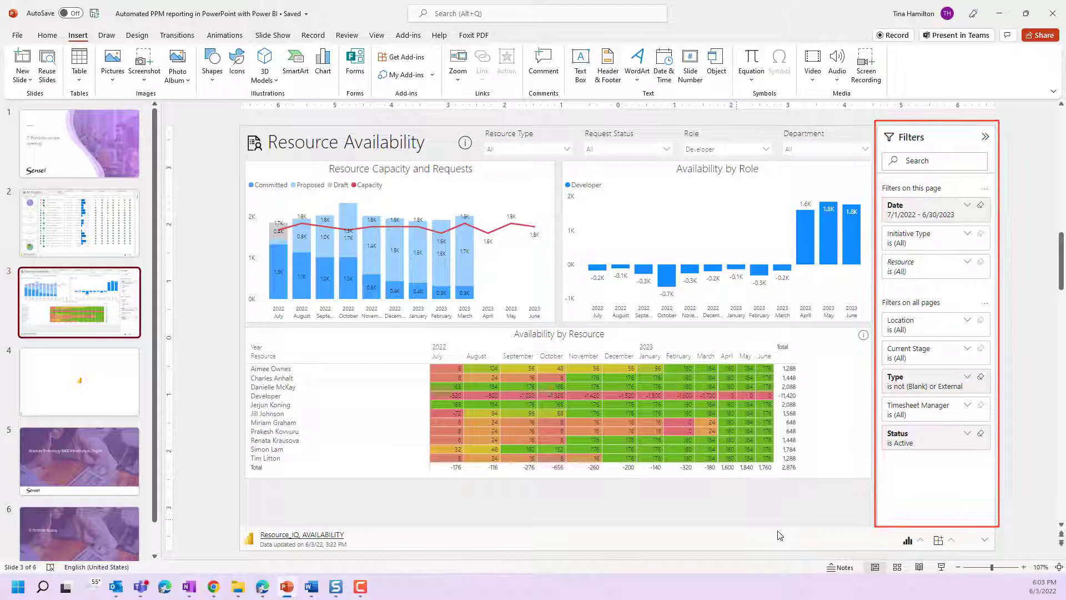
click(917, 540)
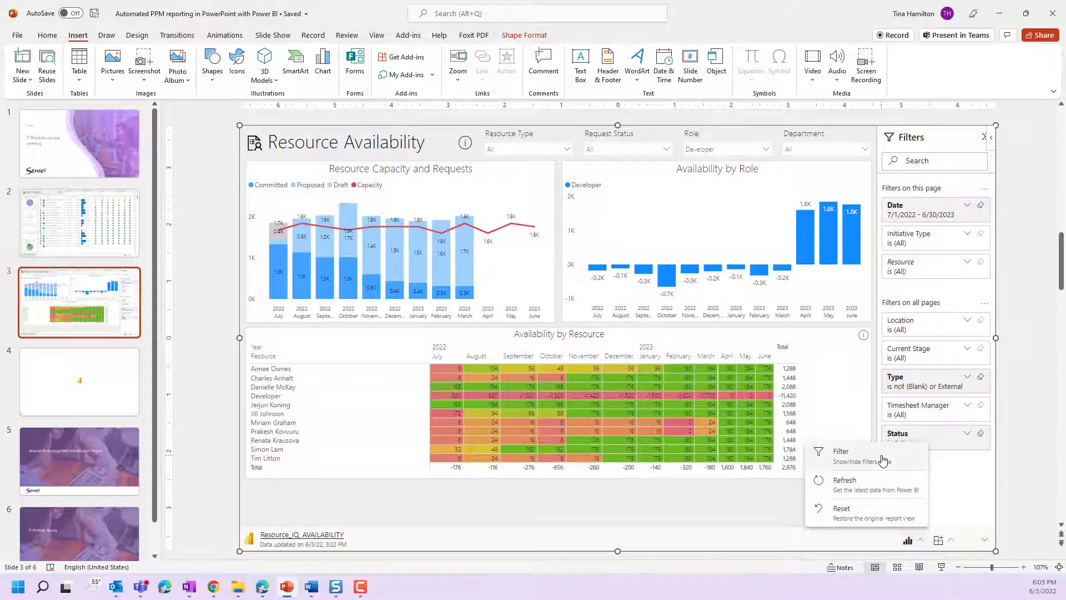
click(883, 460)
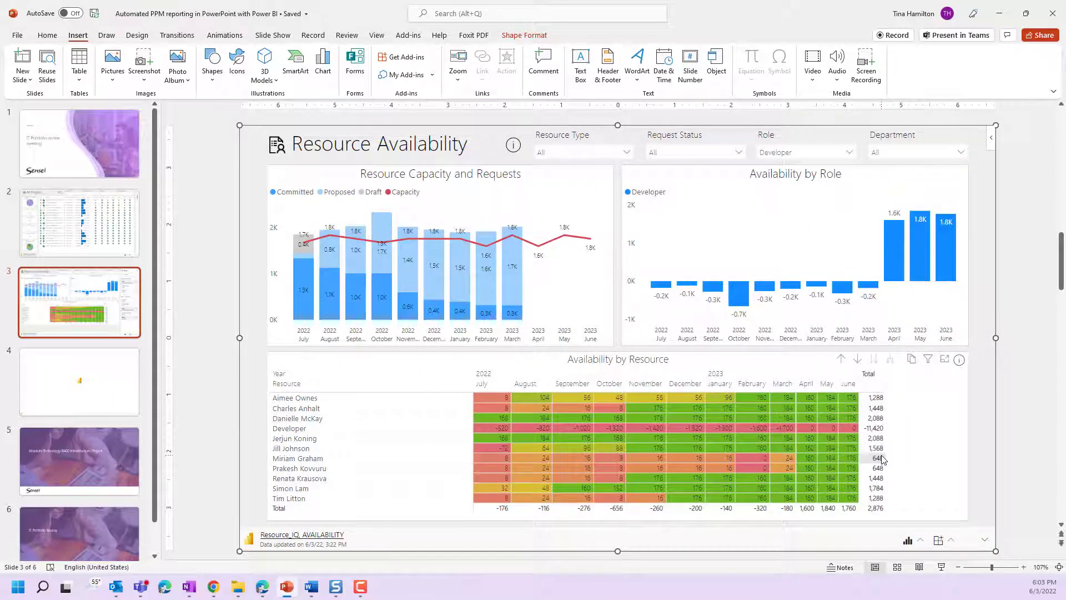
key(Page_Down)
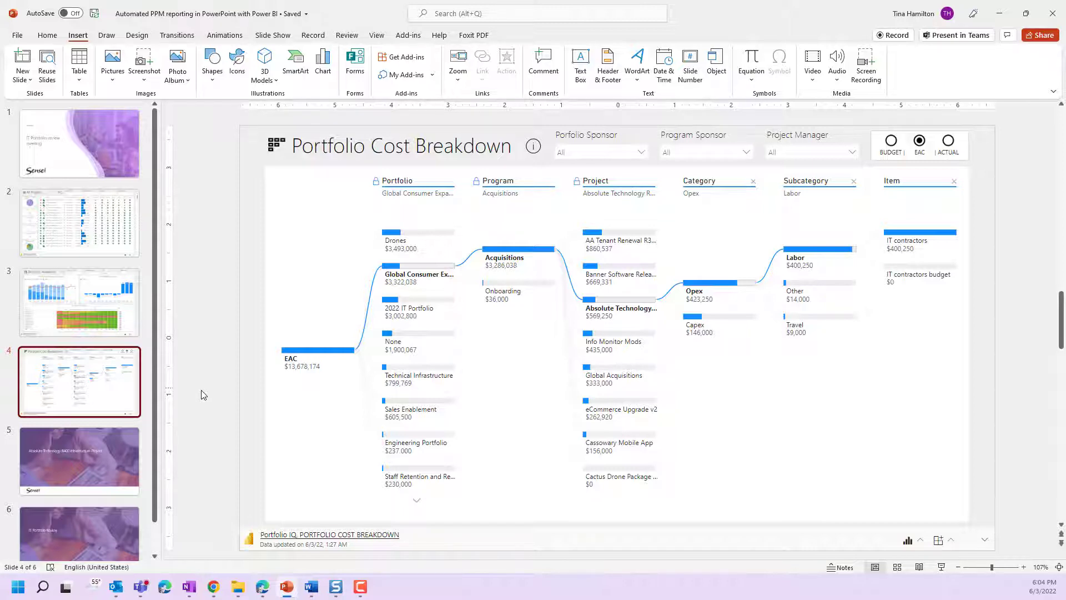
- Set slide 4's Portfolio Cost Breakdown report to Show as Saved Image
click(988, 151)
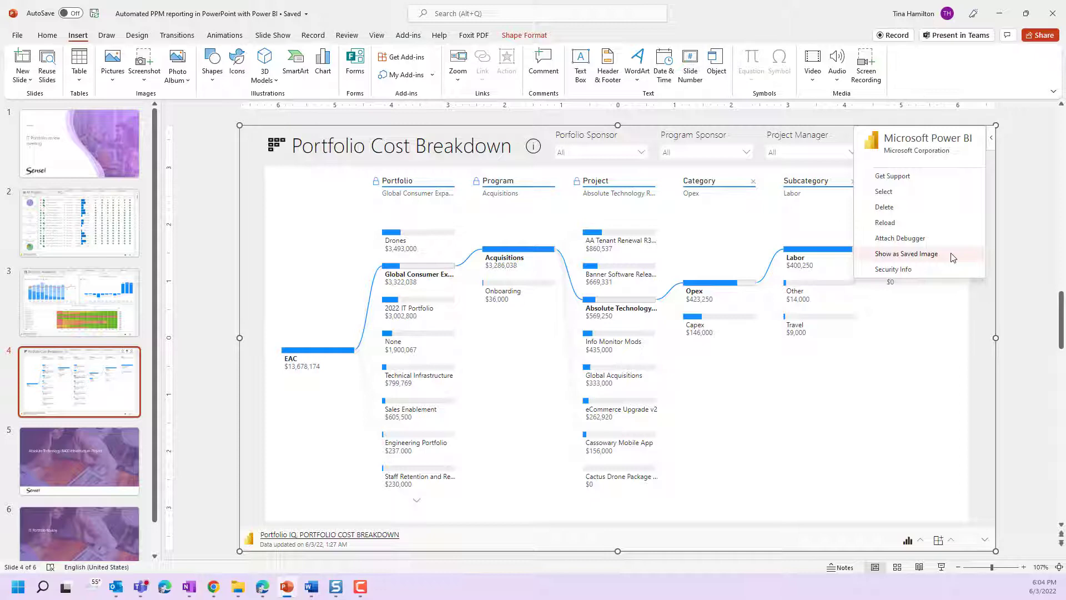
click(952, 255)
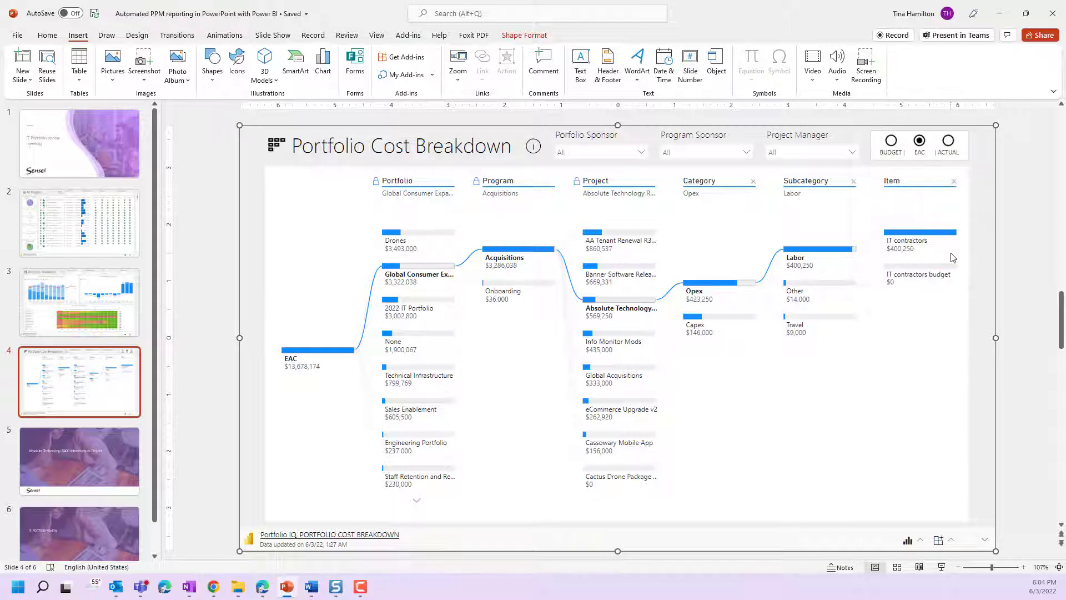